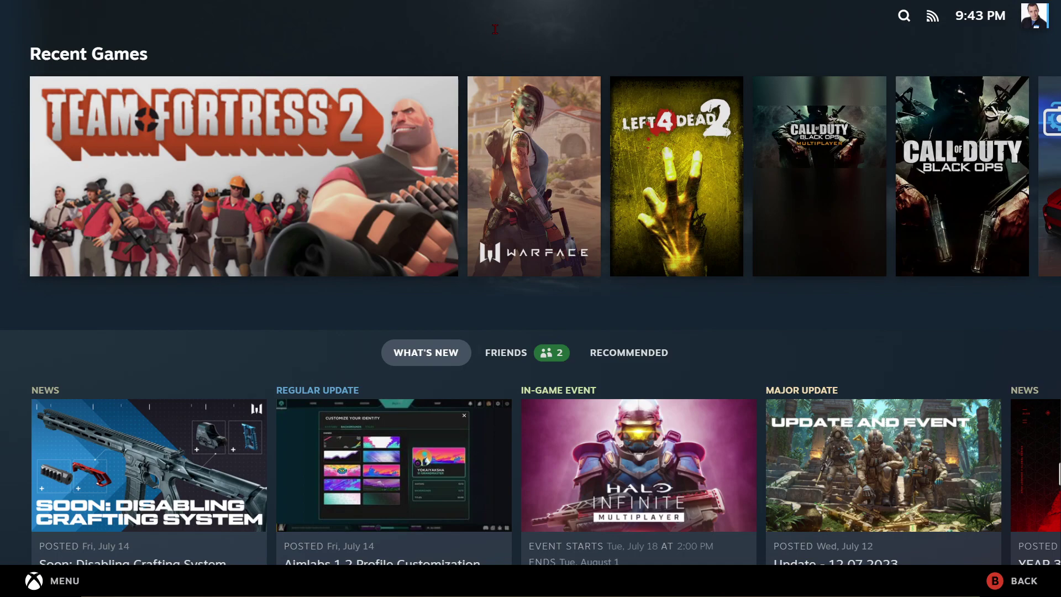
Step: Browse the recently played games, moving between Team Fortress 2 and Warface
key(Right)
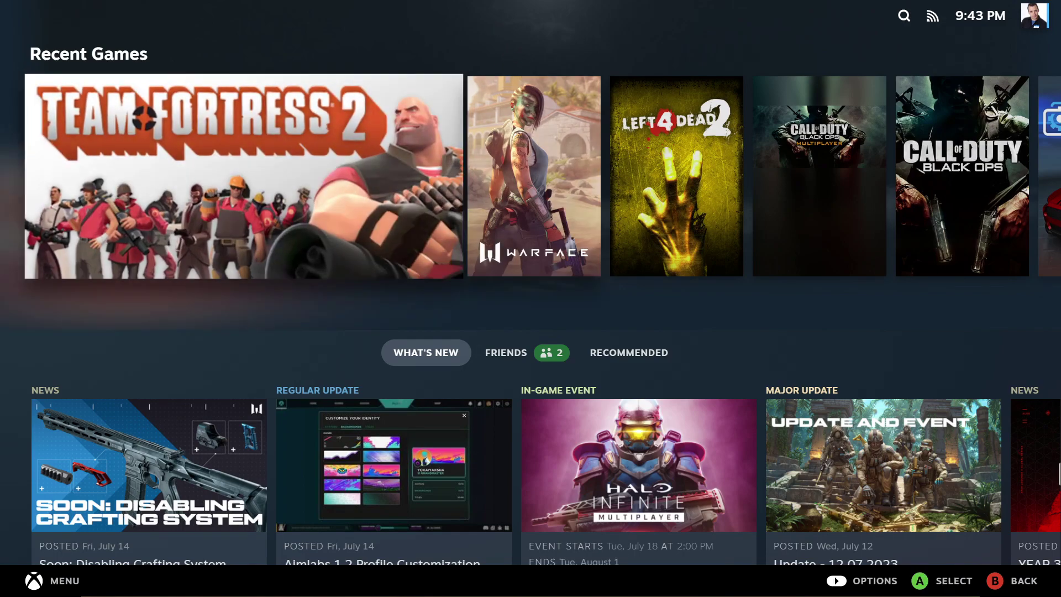
key(Right)
key(Right)
key(Right)
key(Left)
key(Left)
key(Left)
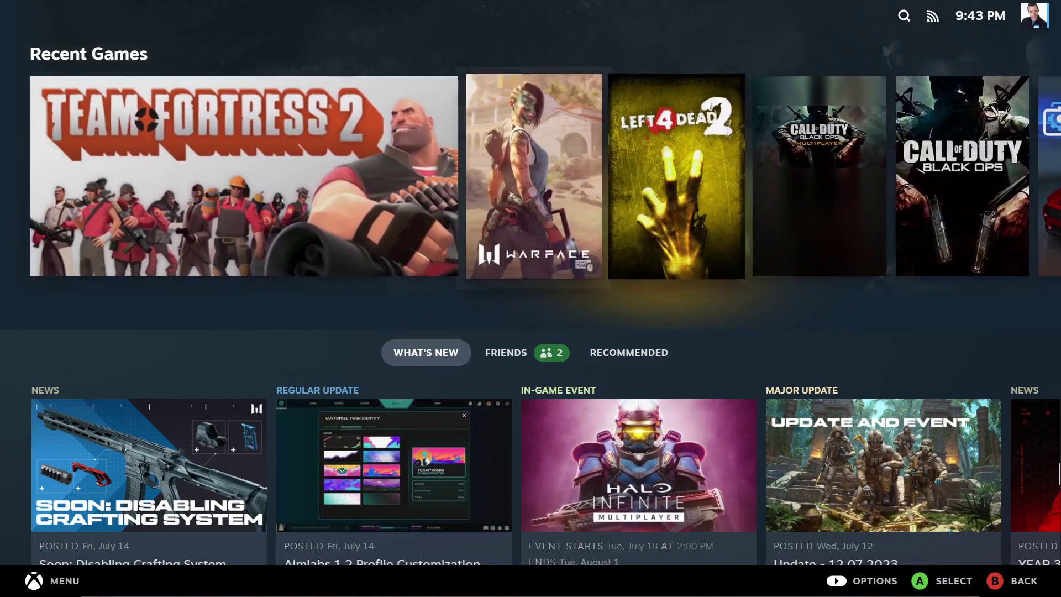
key(Right)
key(Right)
key(Left)
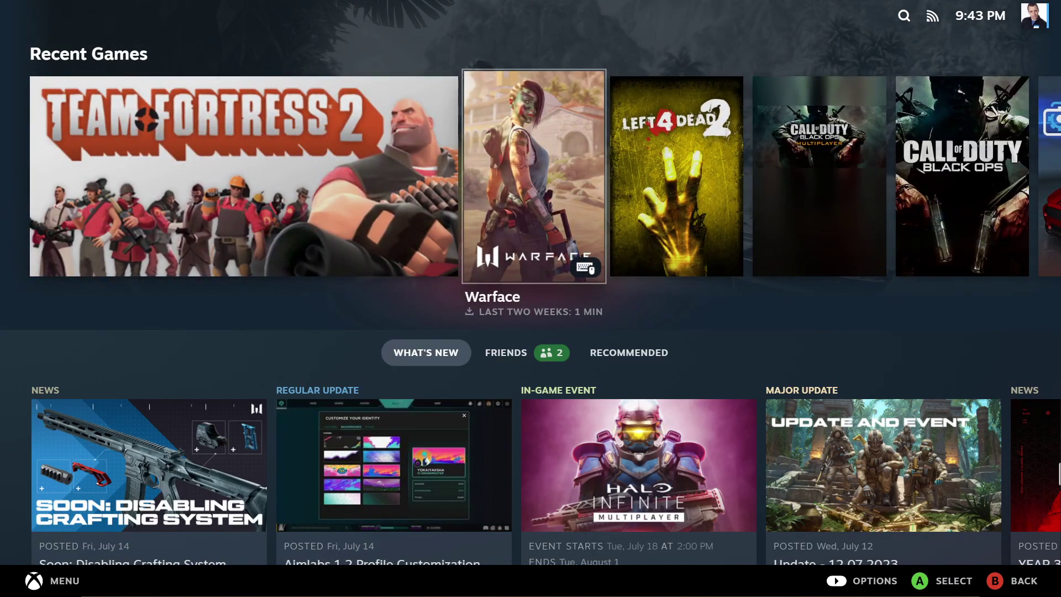
Step: In Settings > Controller, switch on 'Enable Steam Input for generic controllers'
key(ctrl+1)
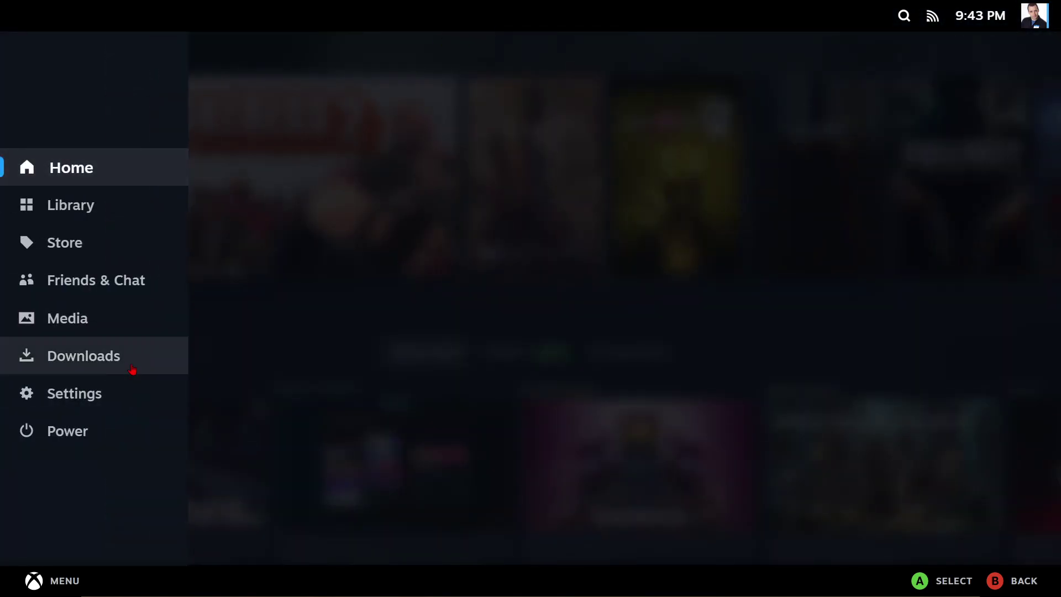
click(108, 393)
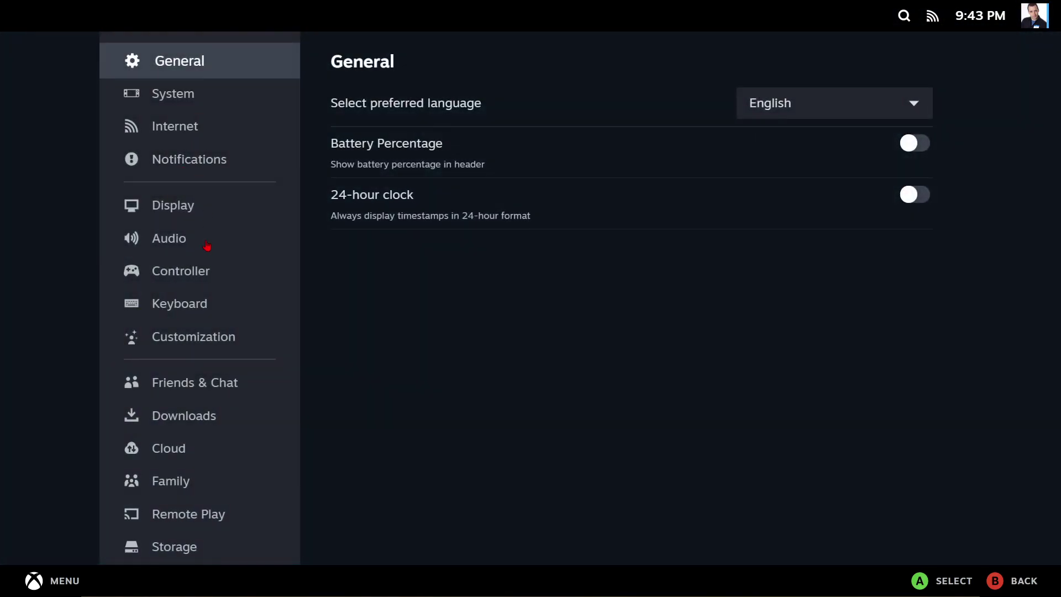
click(193, 279)
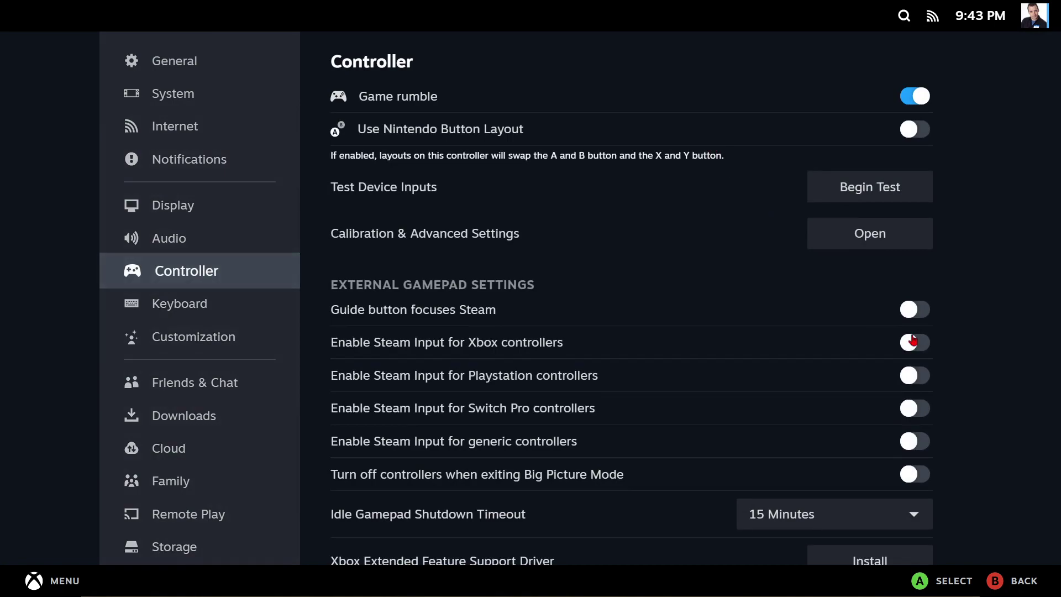
scroll(922, 248, down, 1)
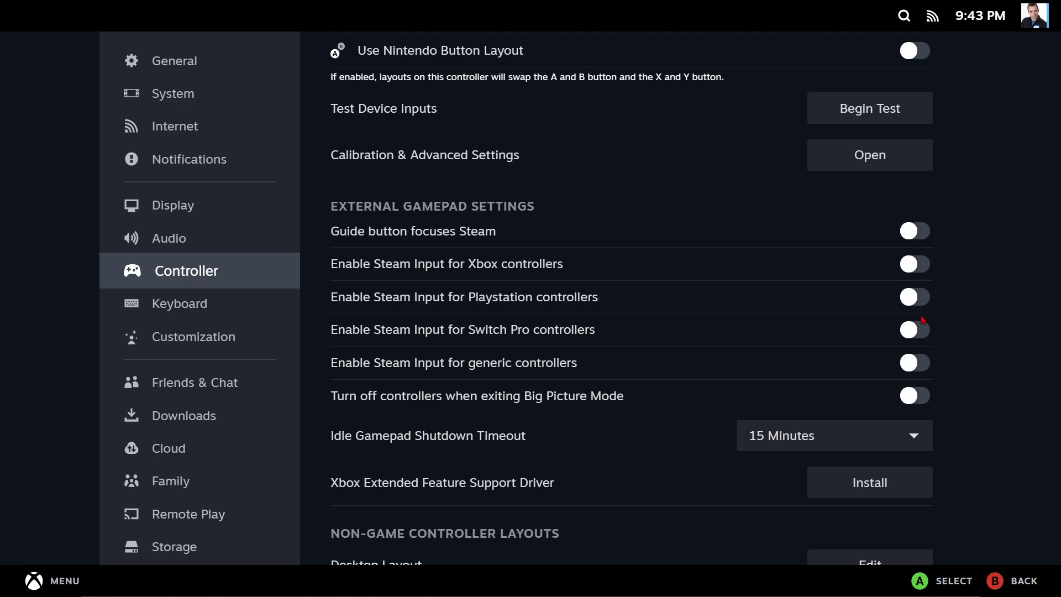
click(922, 367)
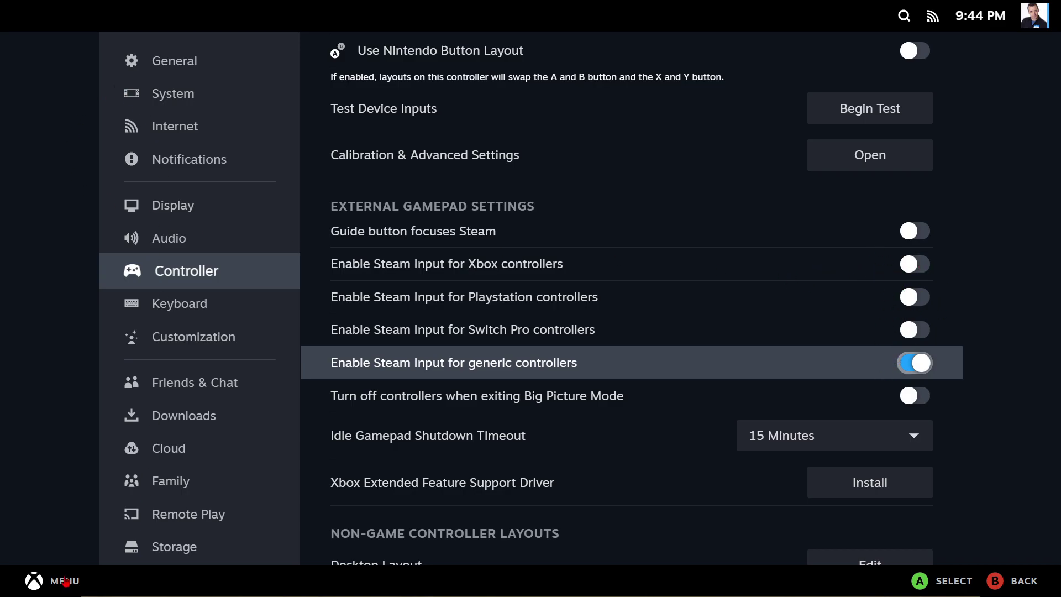
click(76, 581)
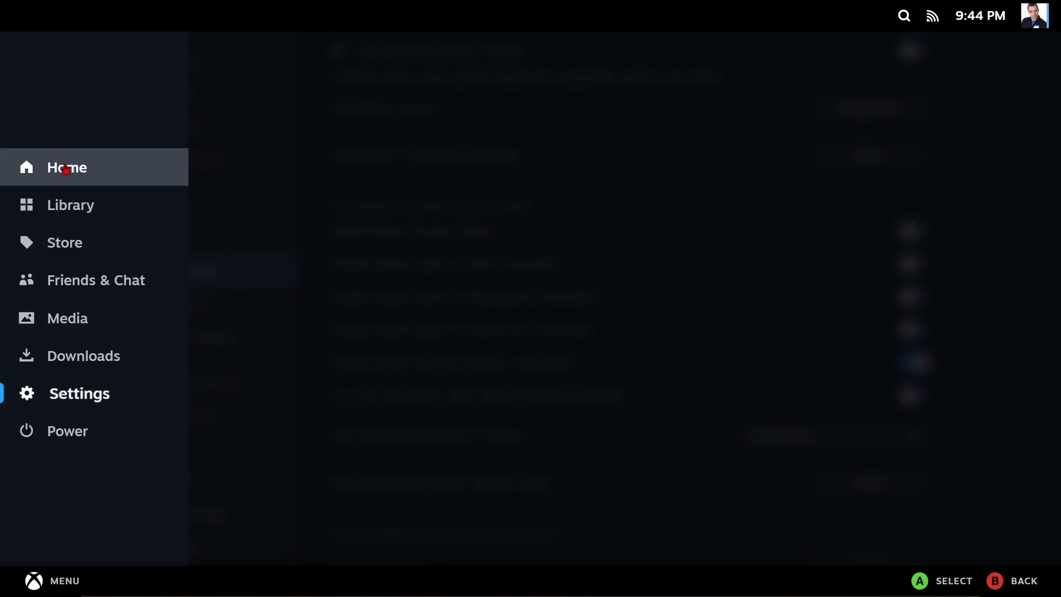
Step: Go to Home, select the Team Fortress 2 tile and press Play
click(66, 167)
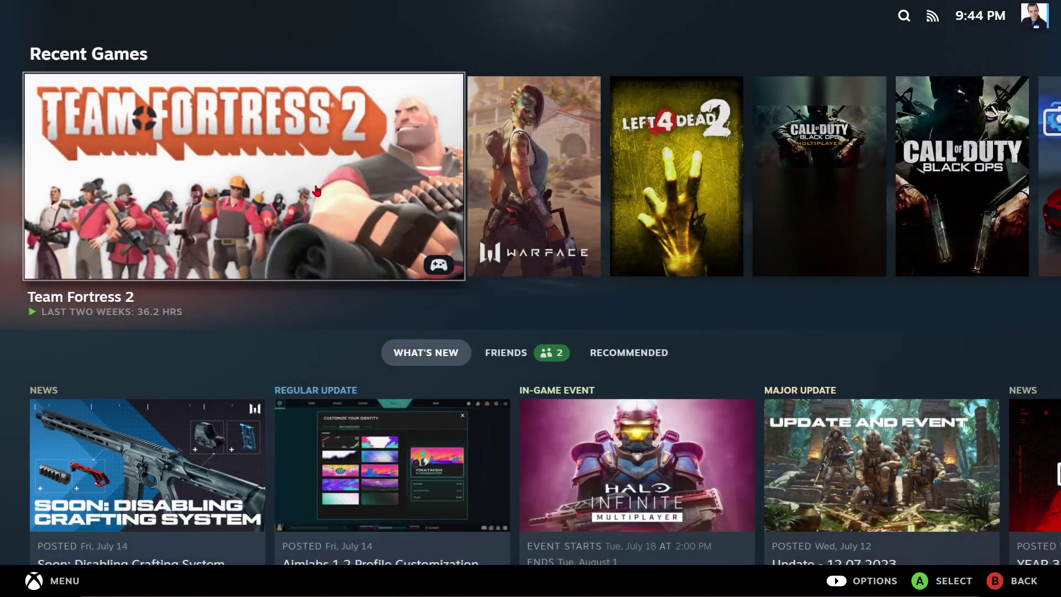
click(263, 204)
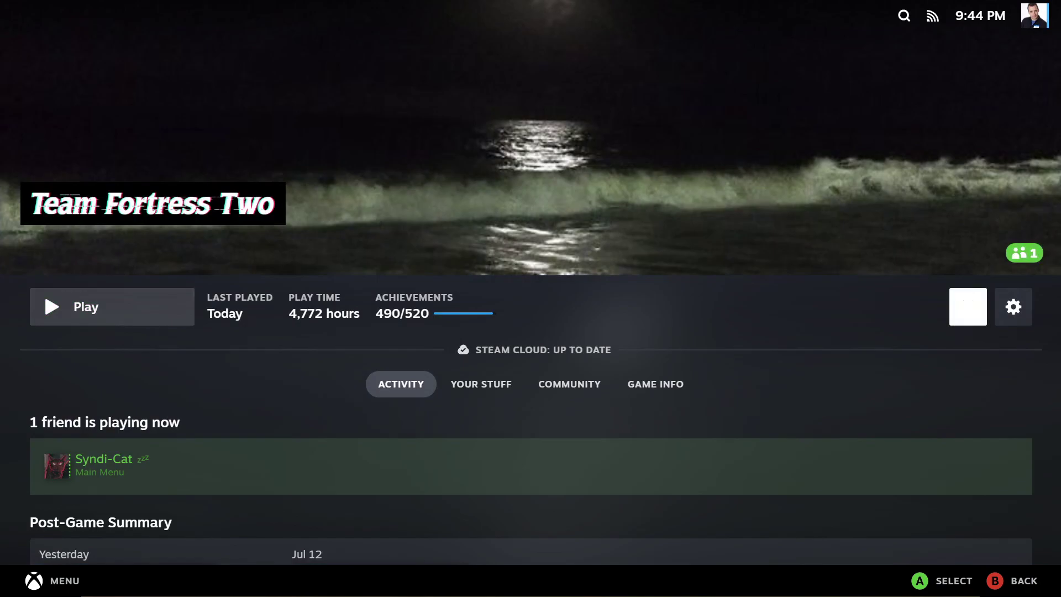
key(Left)
key(Return)
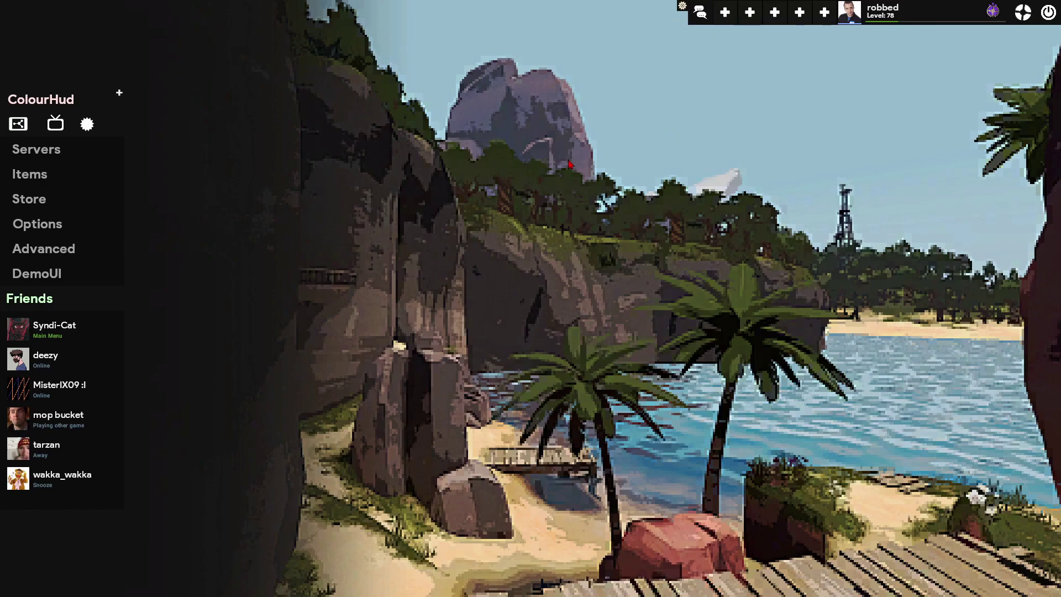
Step: Bring up the Steam overlay over Team Fortress 2 and highlight Controller settings
key(shift+Tab)
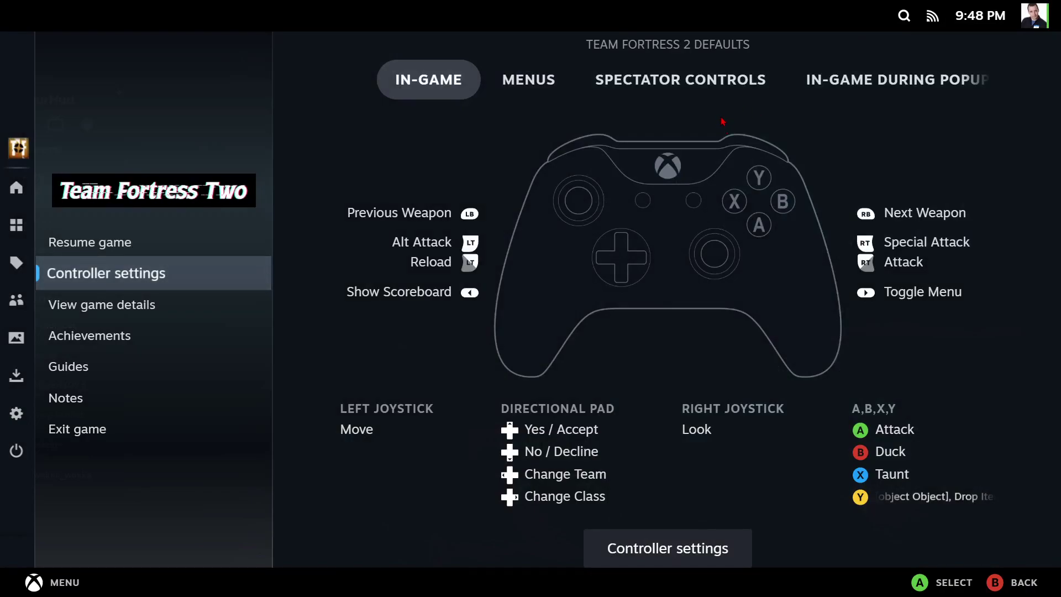
key(Up)
Step: Open Team Fortress 2's controller settings and enter the current layout's button editor
key(Down)
key(Down)
key(Up)
key(Right)
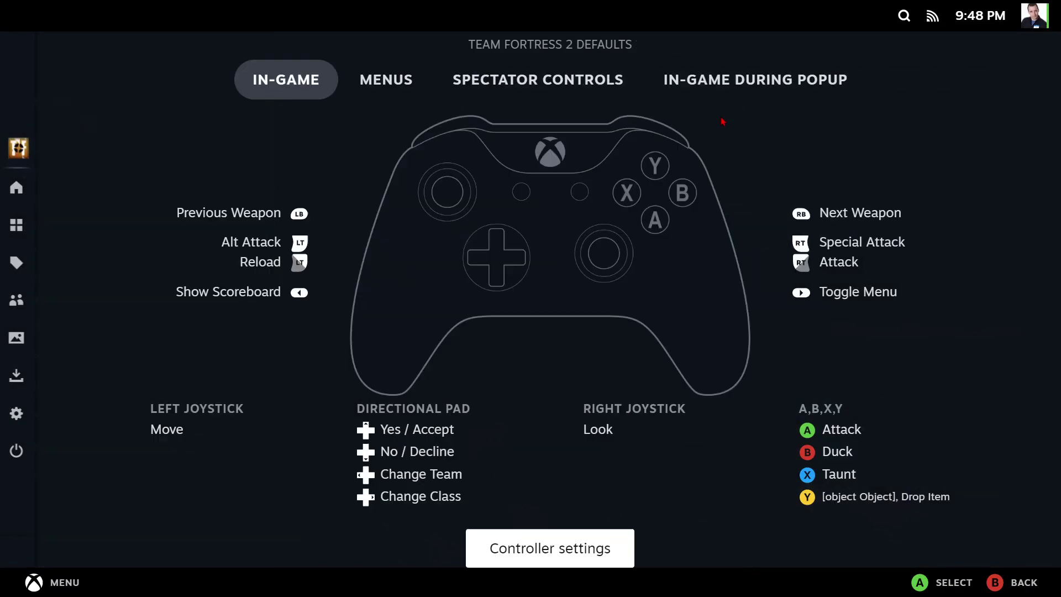
key(Up)
key(Down)
key(Return)
key(Right)
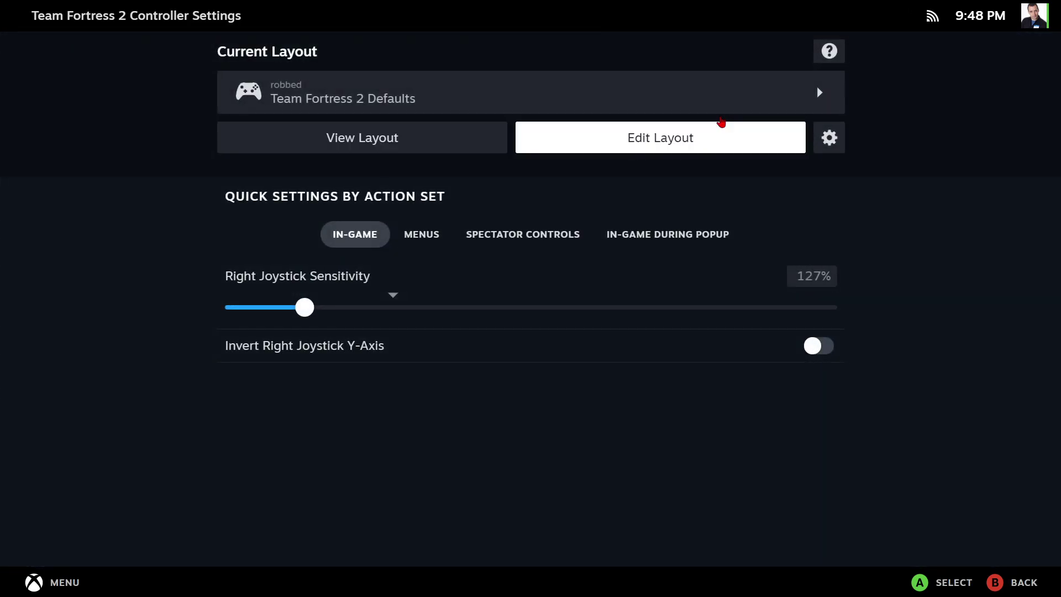
key(Return)
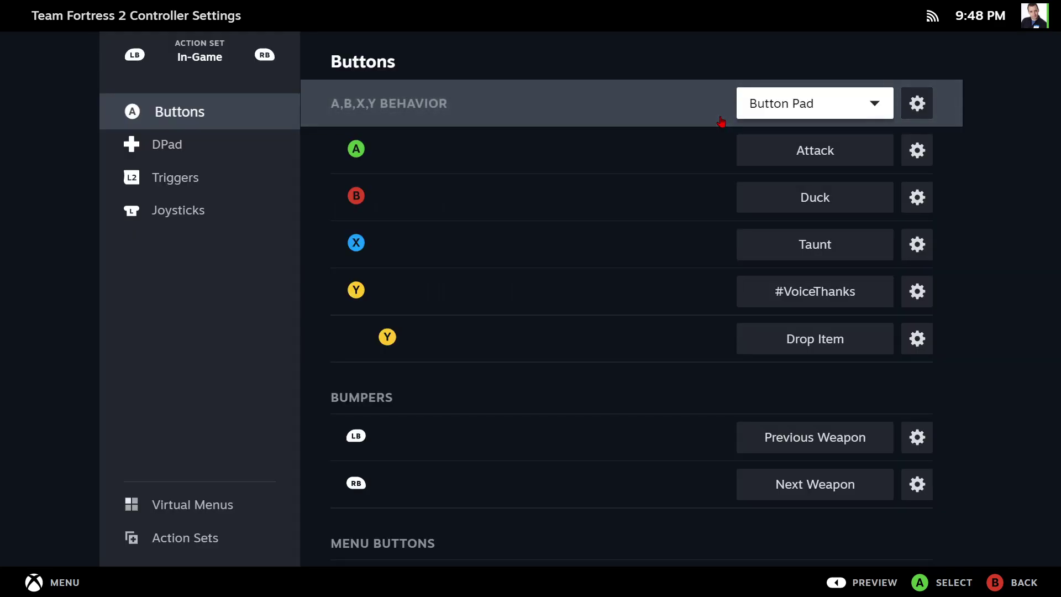
Step: Remap the A button from Attack to Jump, then return to the layout overview
key(Down)
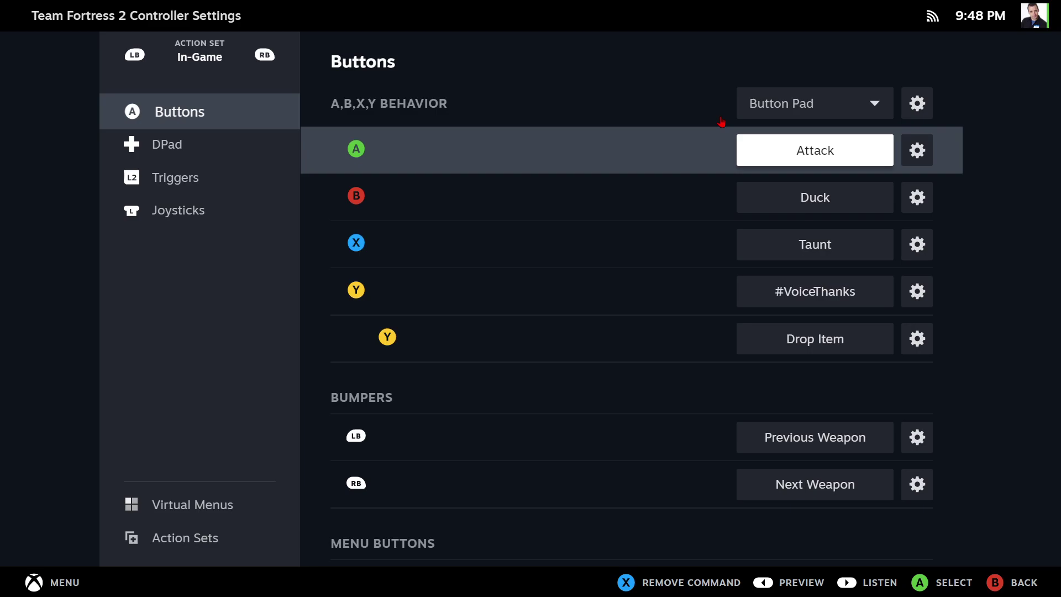
key(Down)
key(Up)
key(Return)
key(Right)
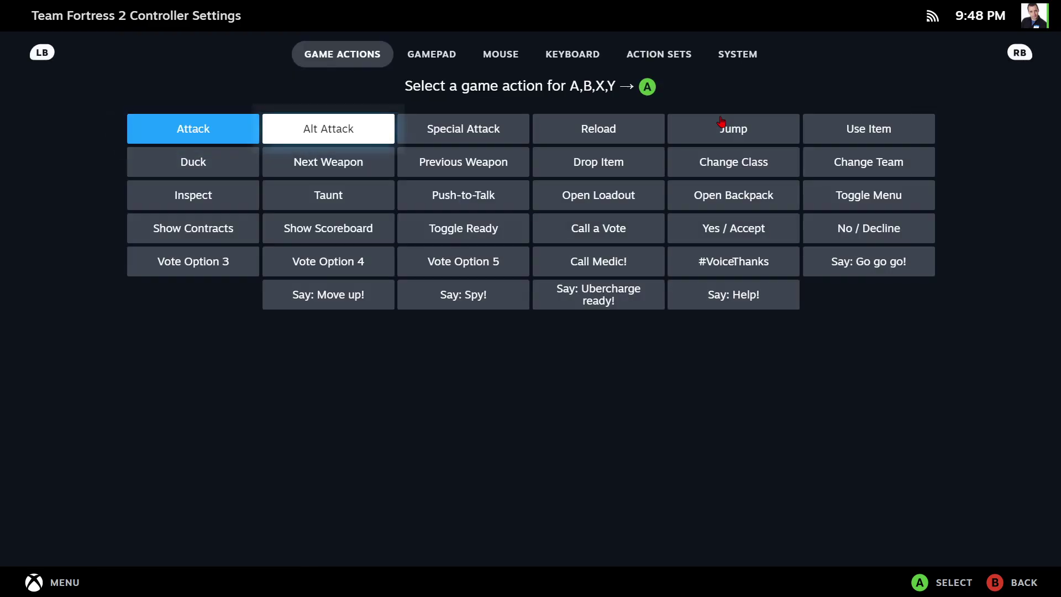
key(Right)
key(Right)
key(Right)
key(Return)
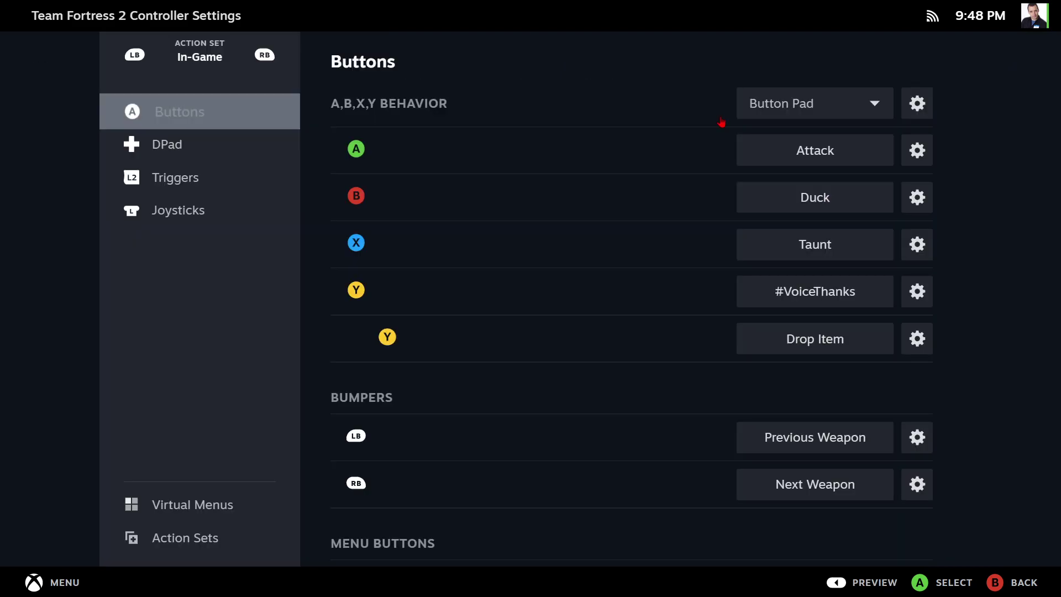
key(Down)
key(Down)
key(Down)
key(Down)
key(Down)
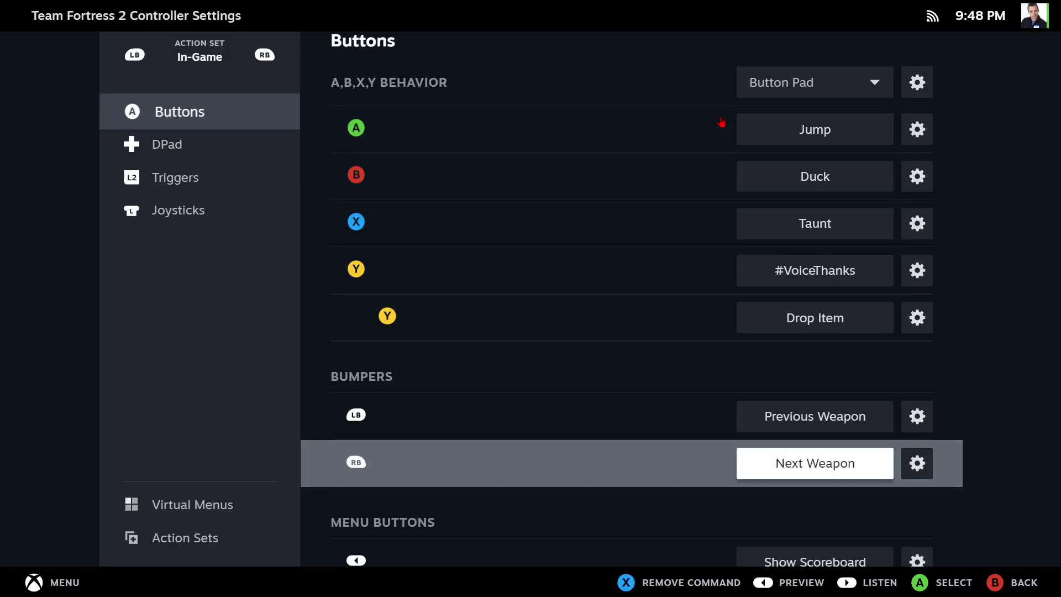
key(Escape)
key(Escape)
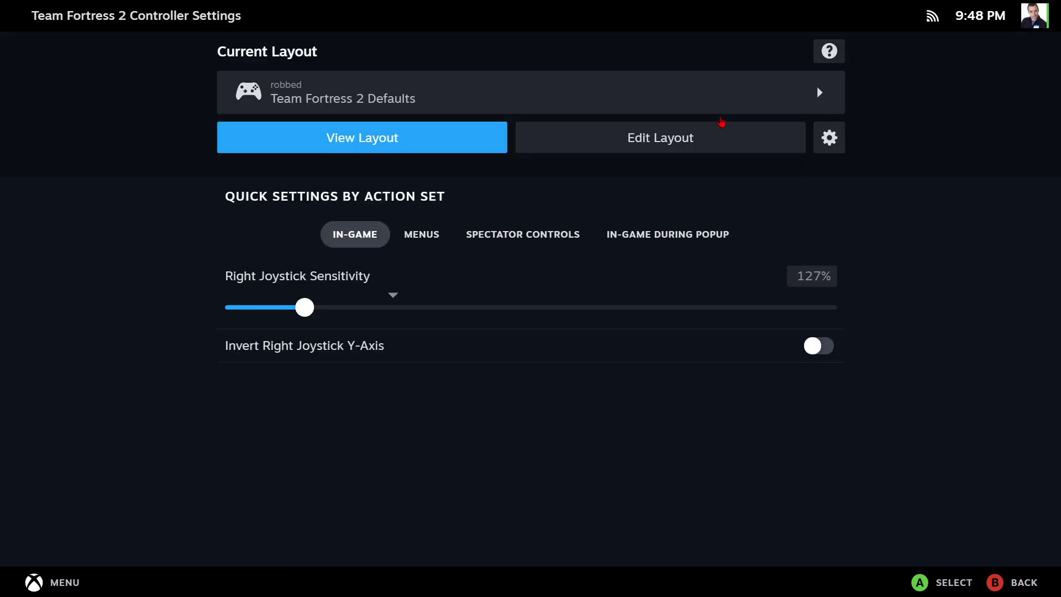
Step: Apply the 'Xbox Config' layout from Community Layouts and close the settings back to the game
key(Up)
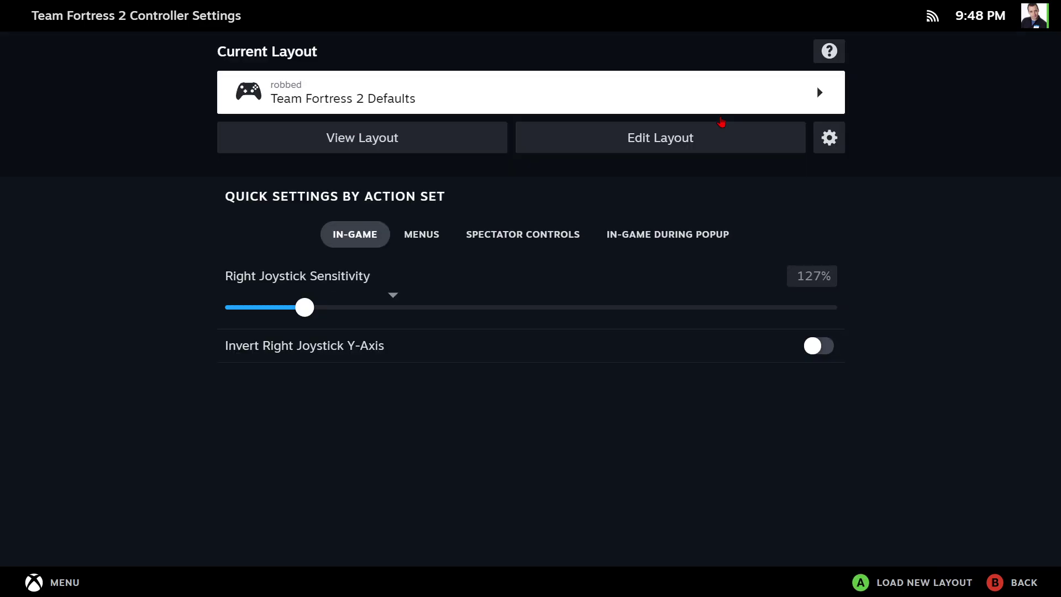
key(Return)
key(Page_Down)
key(Page_Down)
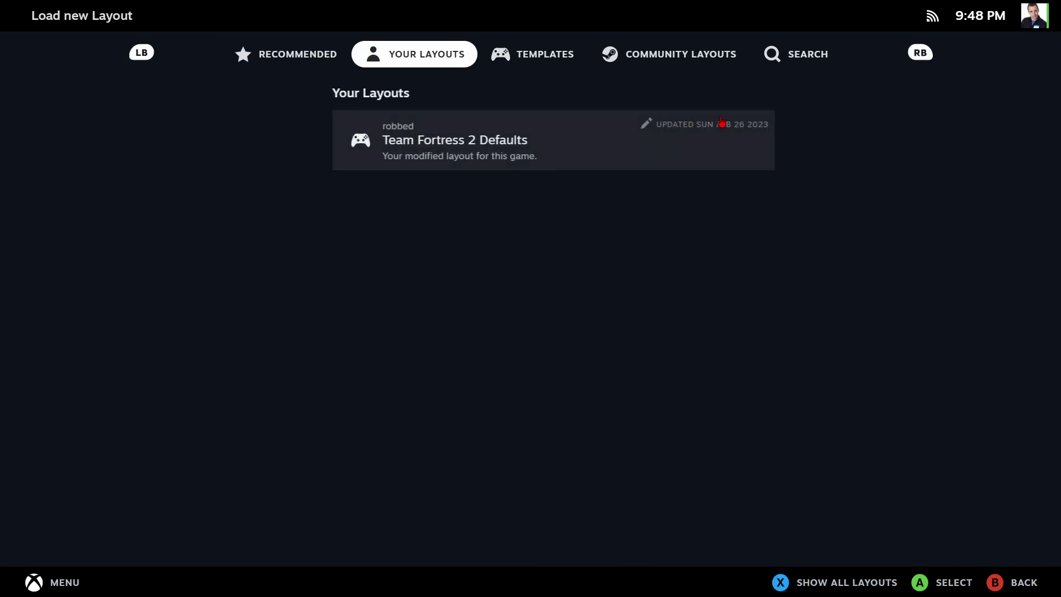
key(Page_Down)
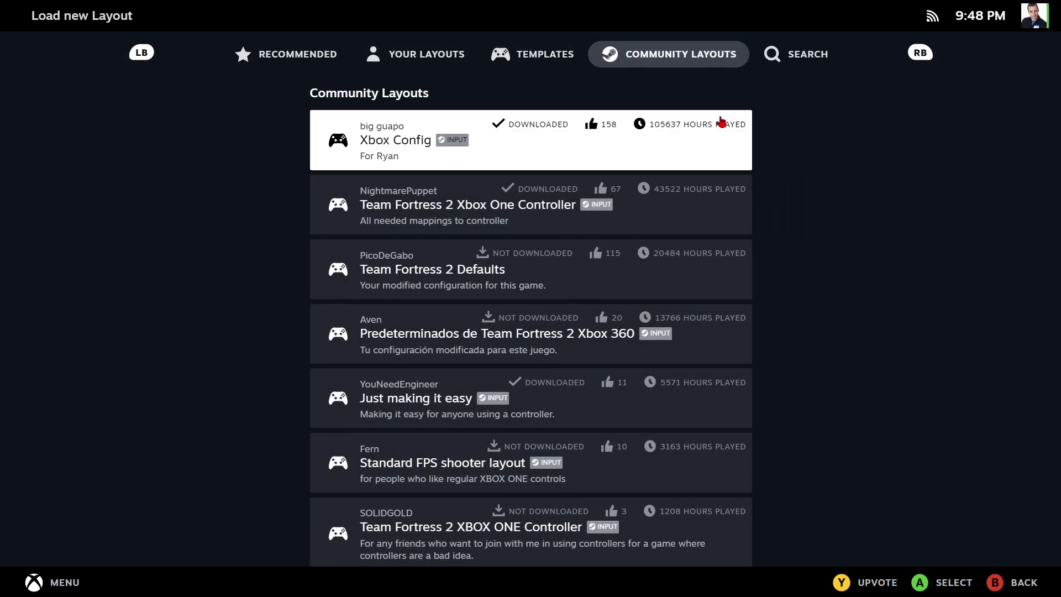
key(Down)
key(Down)
key(Up)
key(Up)
key(Return)
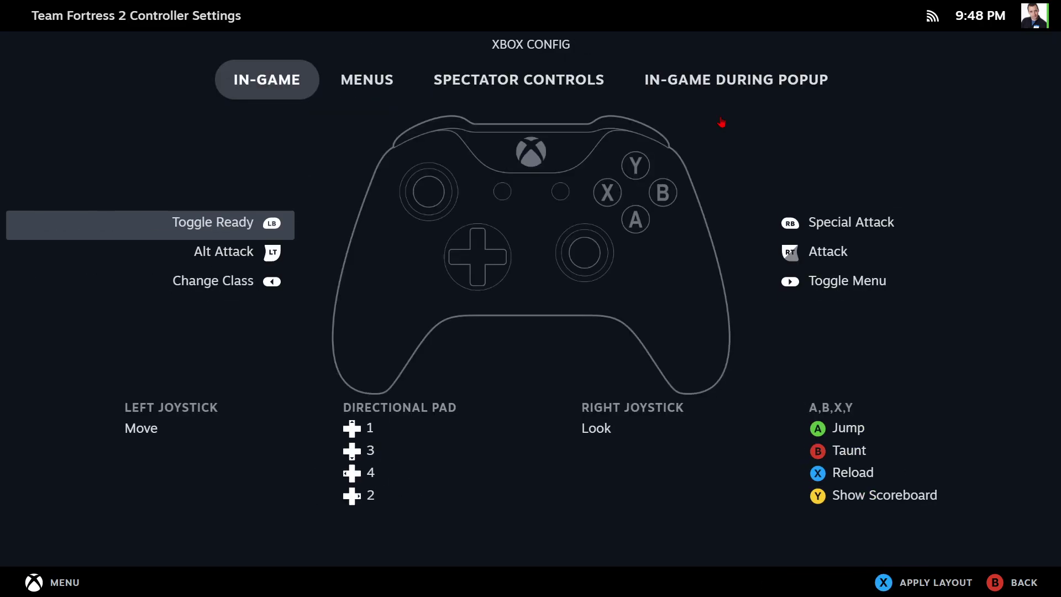
key(x)
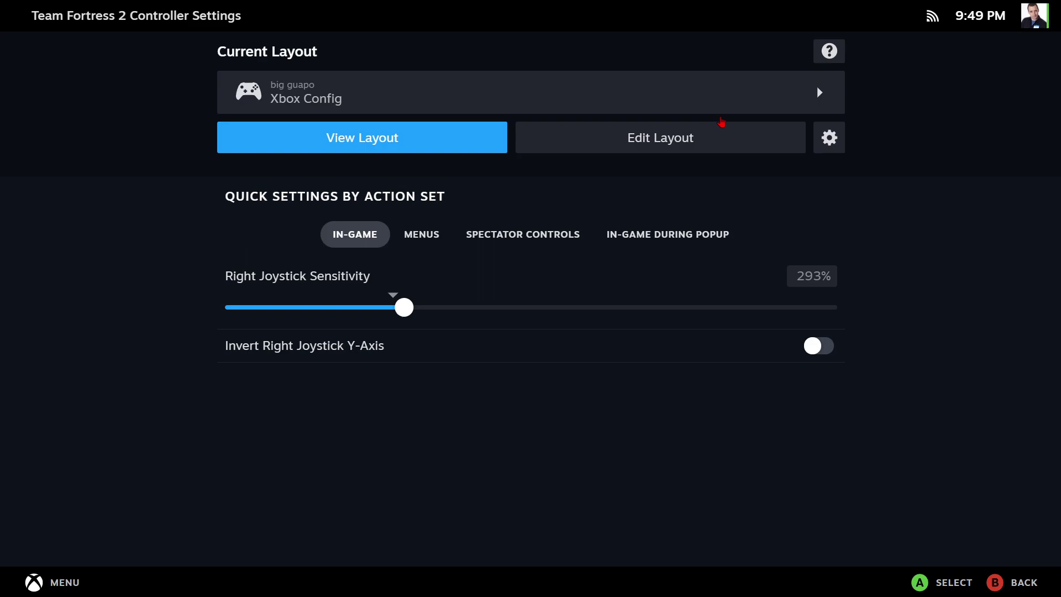
key(Escape)
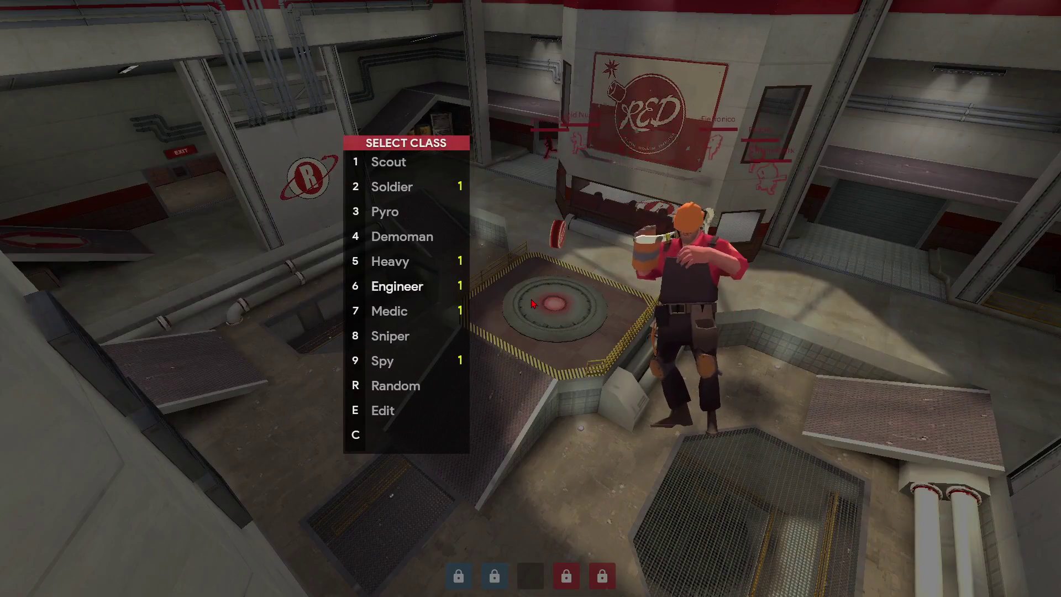
Step: Choose Sniper from the class selection and spawn on RED
key(Up)
key(Up)
key(Up)
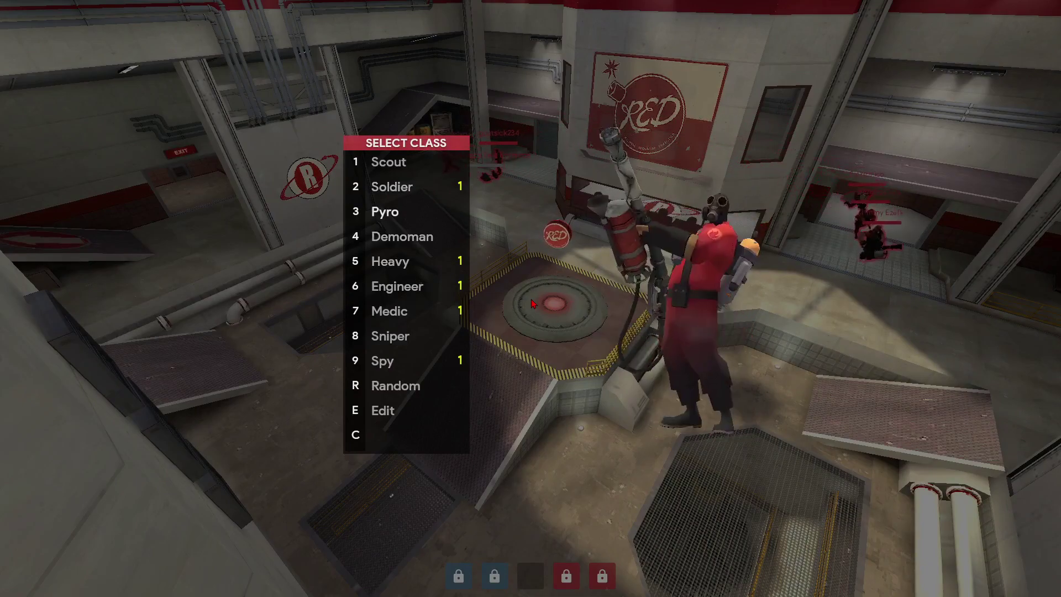
key(Down)
key(Down)
key(Down)
key(Down)
key(Return)
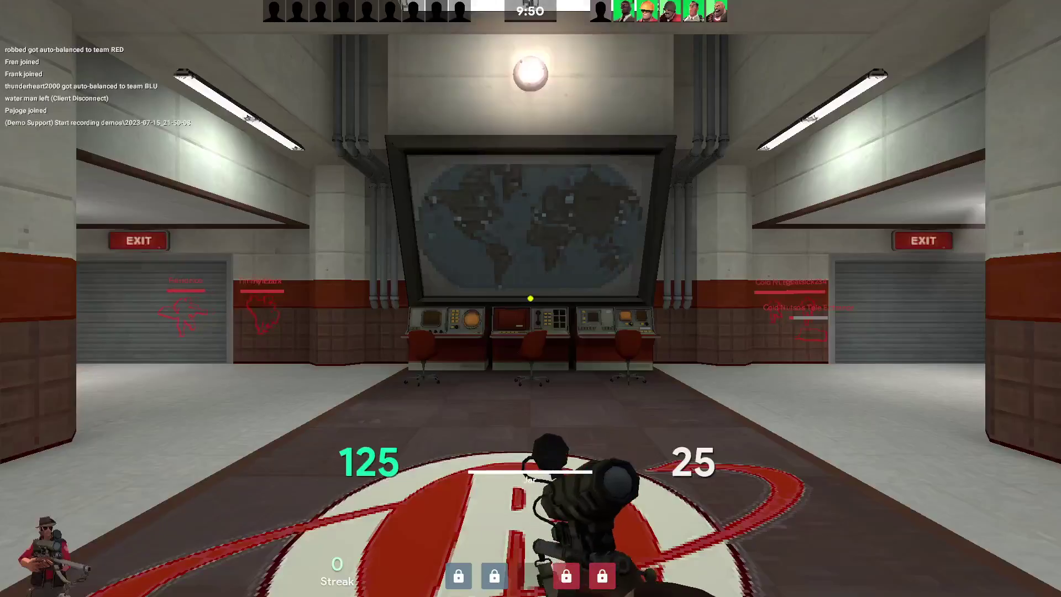
Step: Walk, scope and fire at the locker, switch to Jarate, then show the controller layout
key(w)
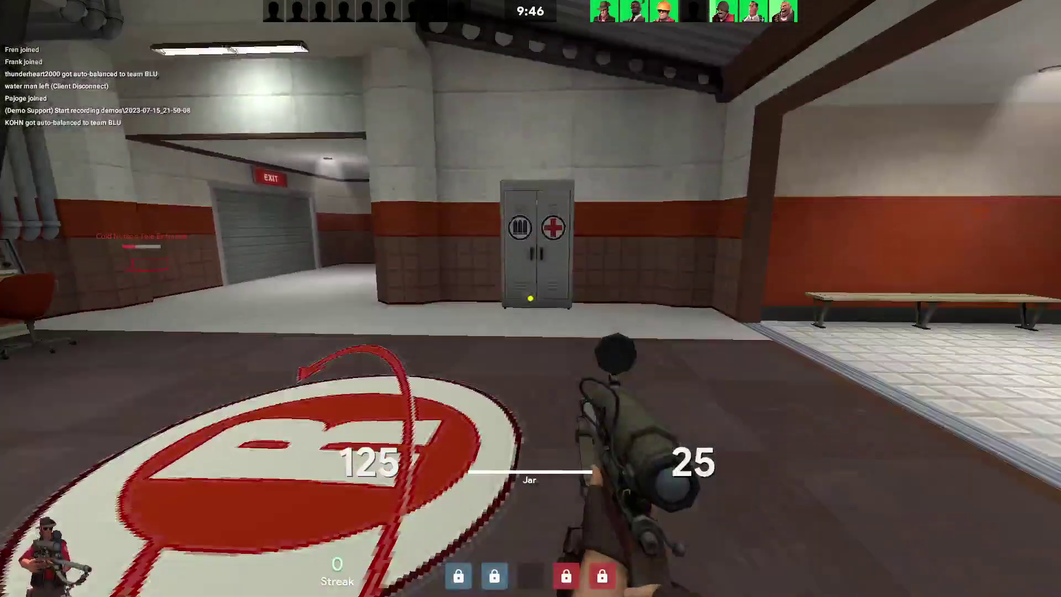
right_click(530, 298)
right_click(530, 299)
click(531, 299)
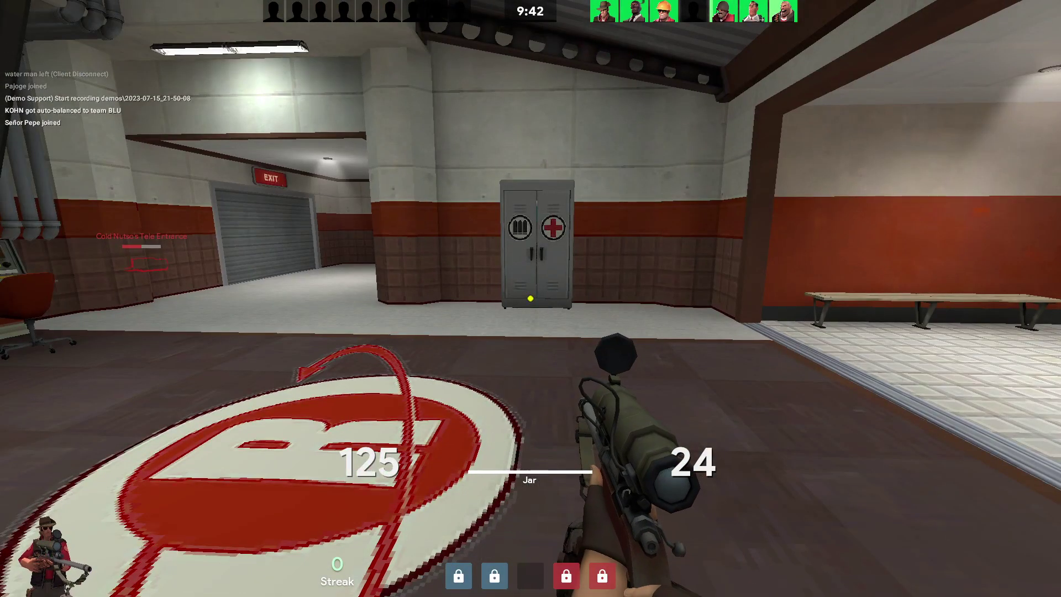
key(Tab)
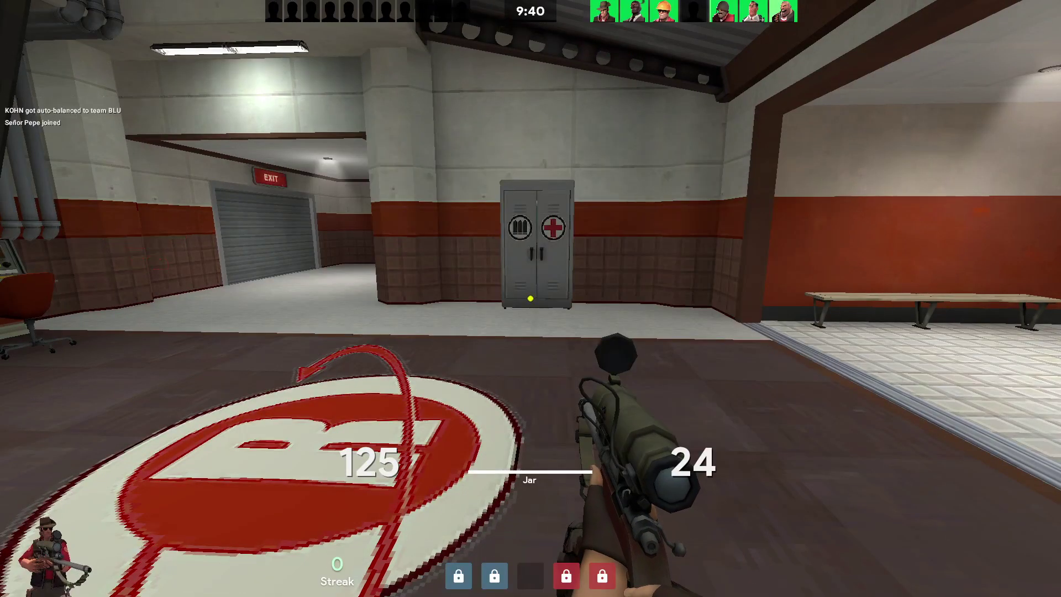
key(2)
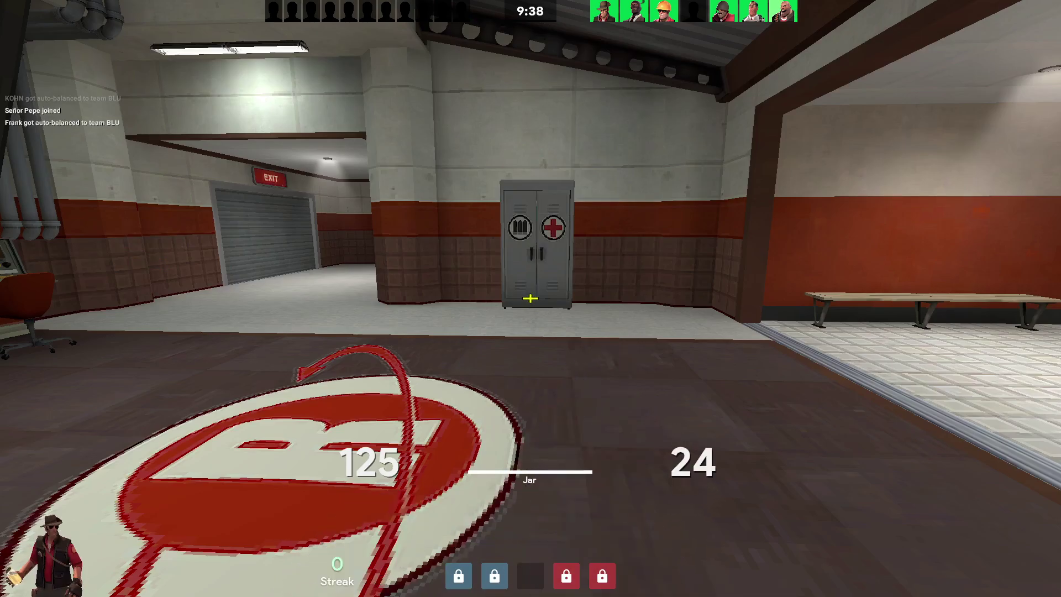
key(shift+Tab)
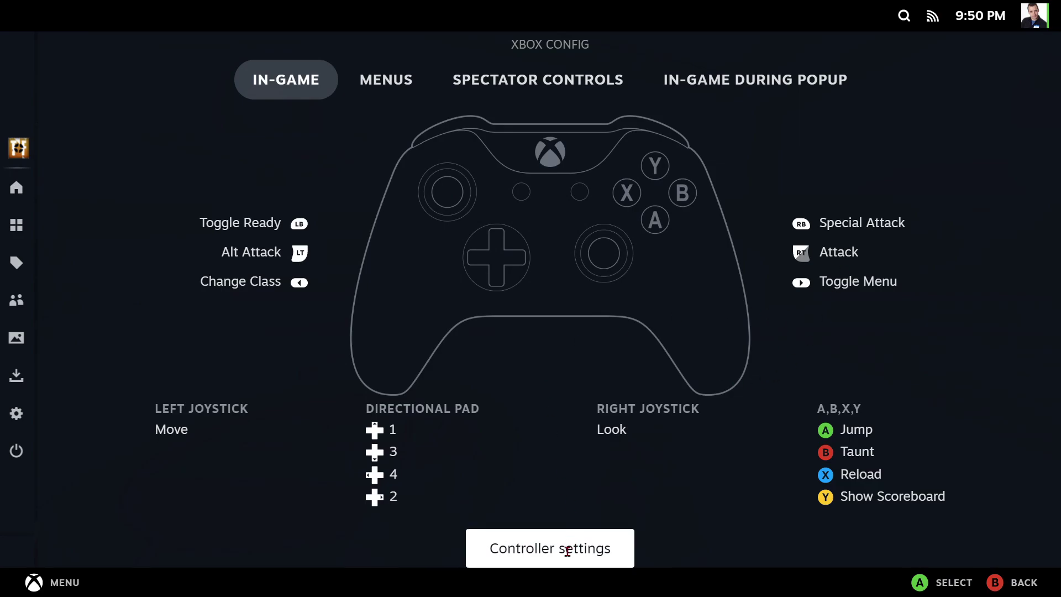
Step: Edit the Xbox Config layout and show its Triggers page: Attack and Alt Attack
click(549, 549)
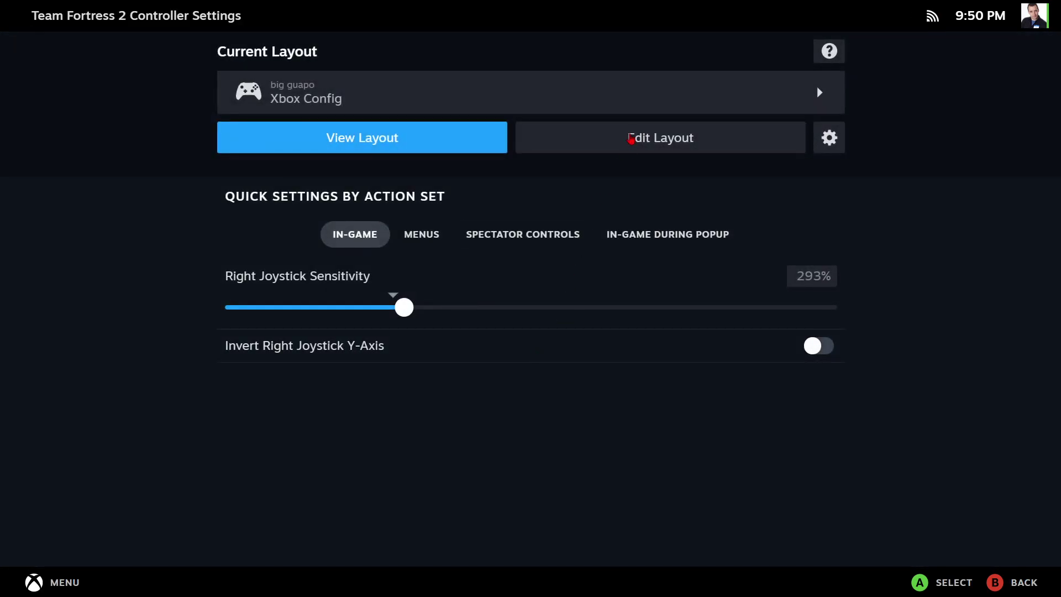
click(615, 146)
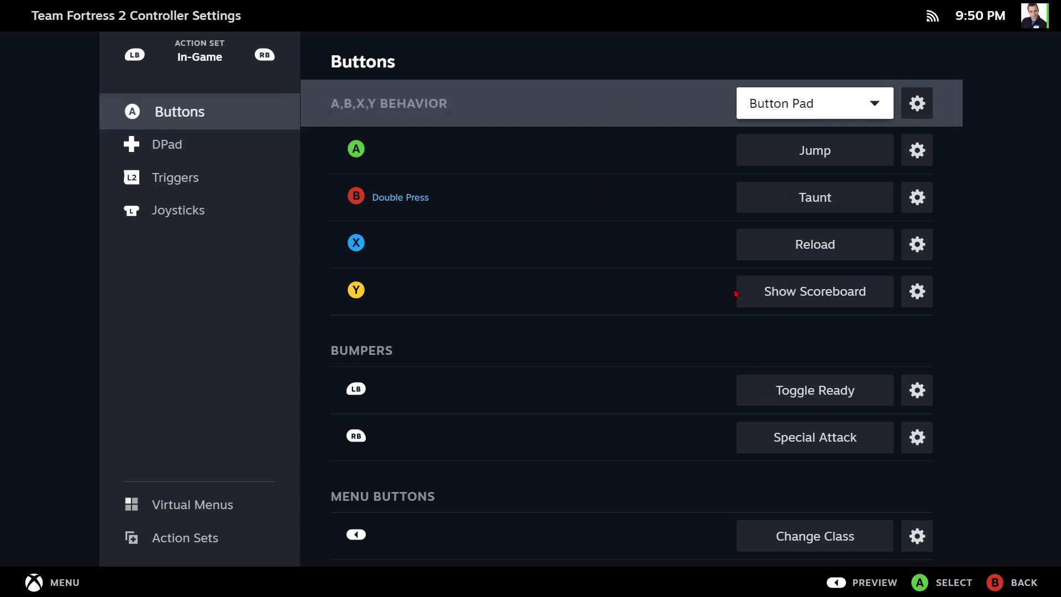
click(201, 182)
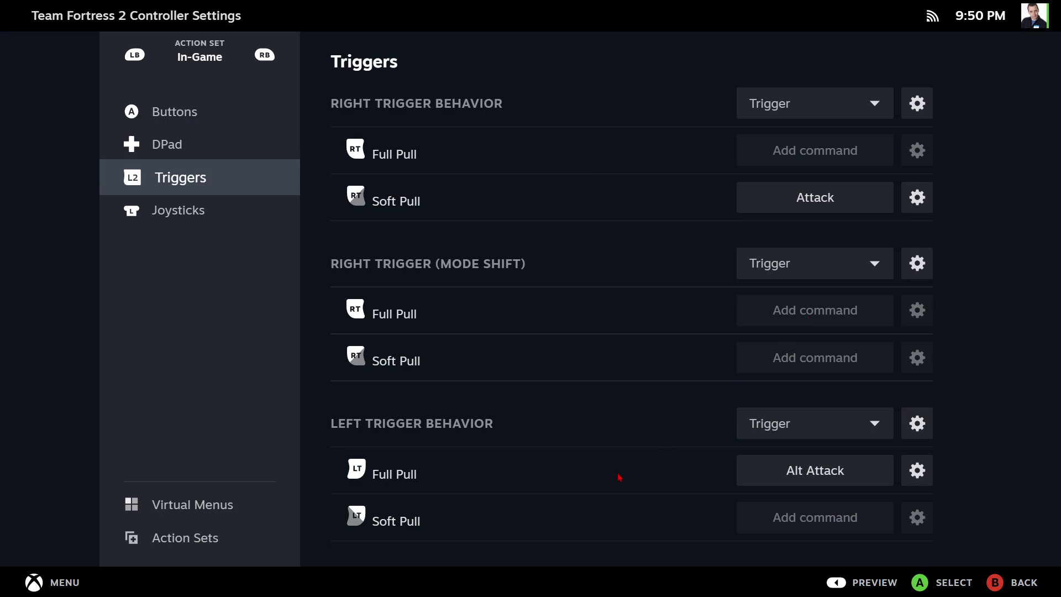